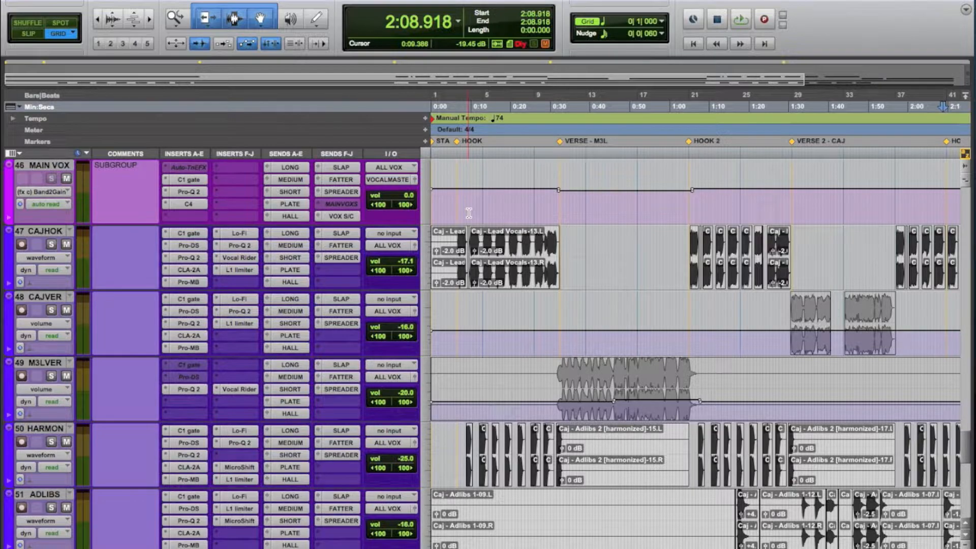
# - Select the first hook on the CAJHOK track from 0:06.486 to 0:32.432 and play it through
pyautogui.press('t')
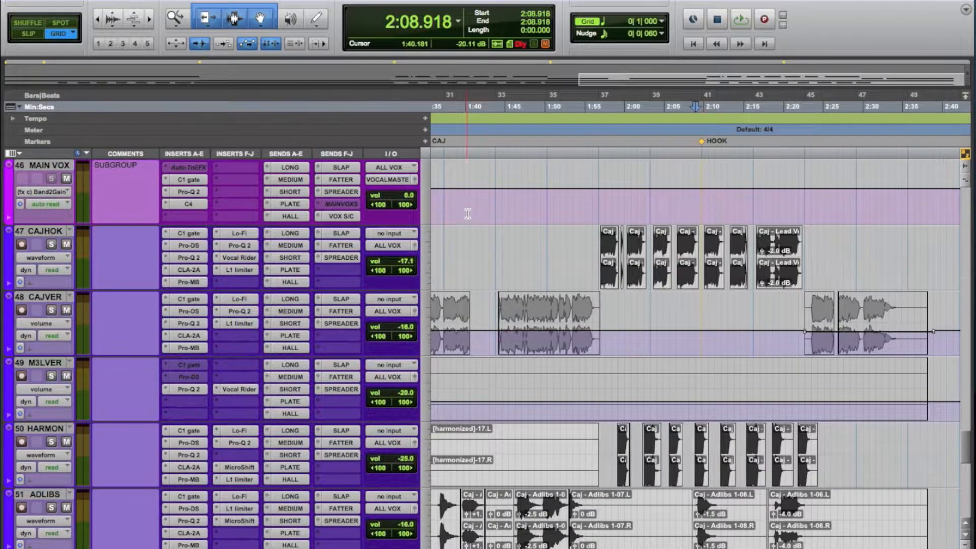
pyautogui.hscroll(-15, 518, 216)
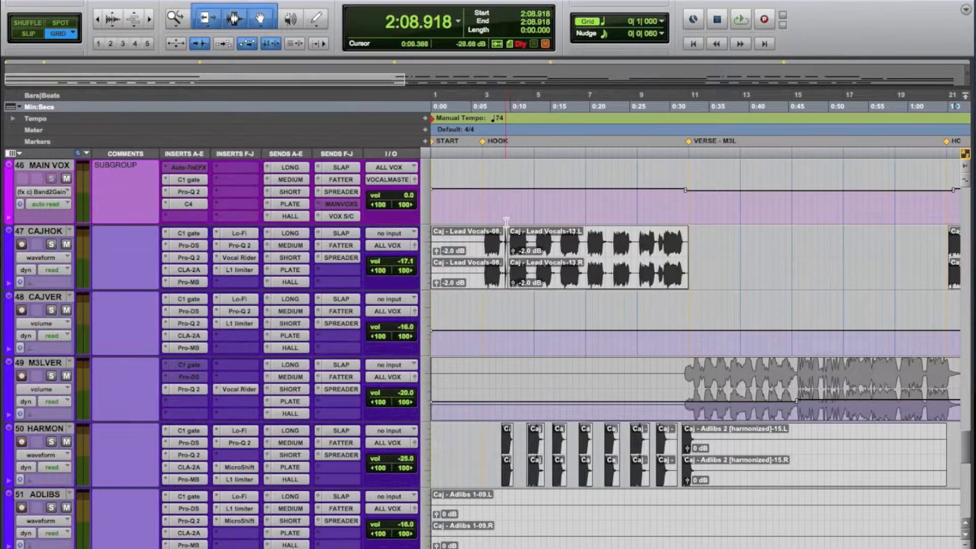
pyautogui.moveTo(482, 246); pyautogui.dragTo(690, 254)
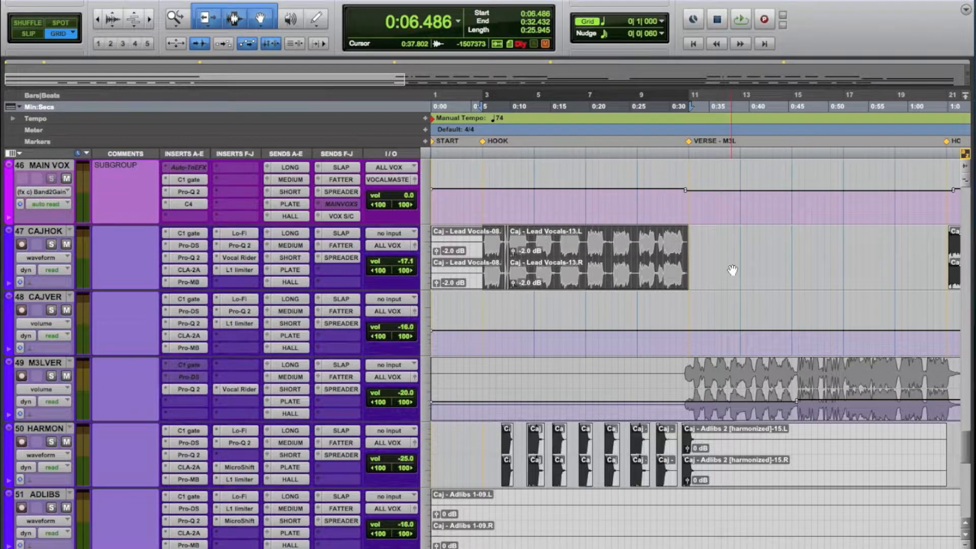
pyautogui.press('space')
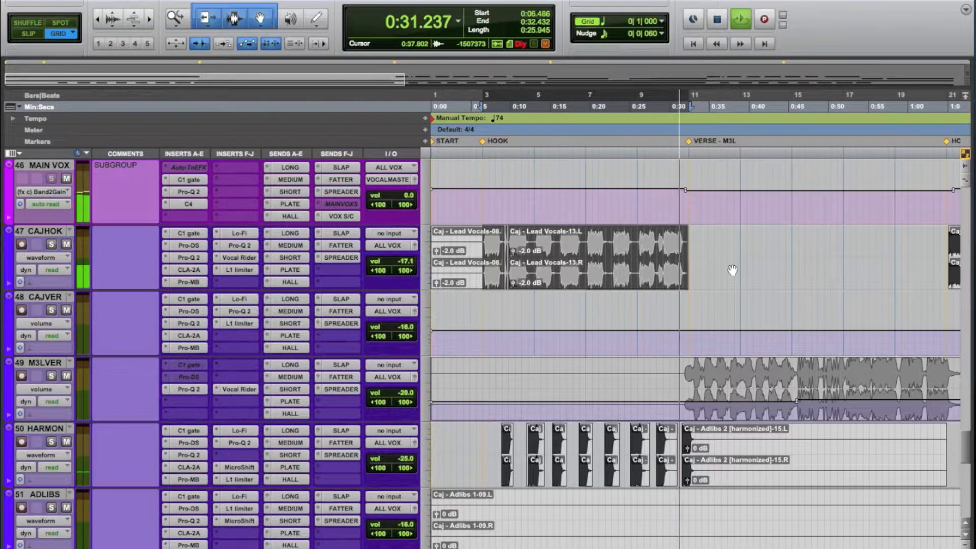
pyautogui.press('space')
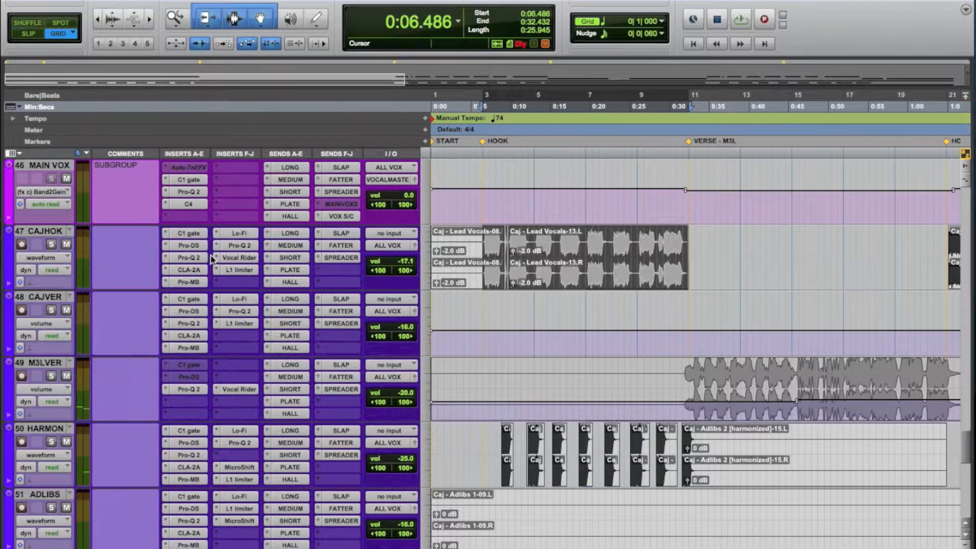
# - Bypass both Pro-Q 2 equalizers and the Pro-MB on the CAJHOK track, and play the selected hook without them
pyautogui.click(196, 261)
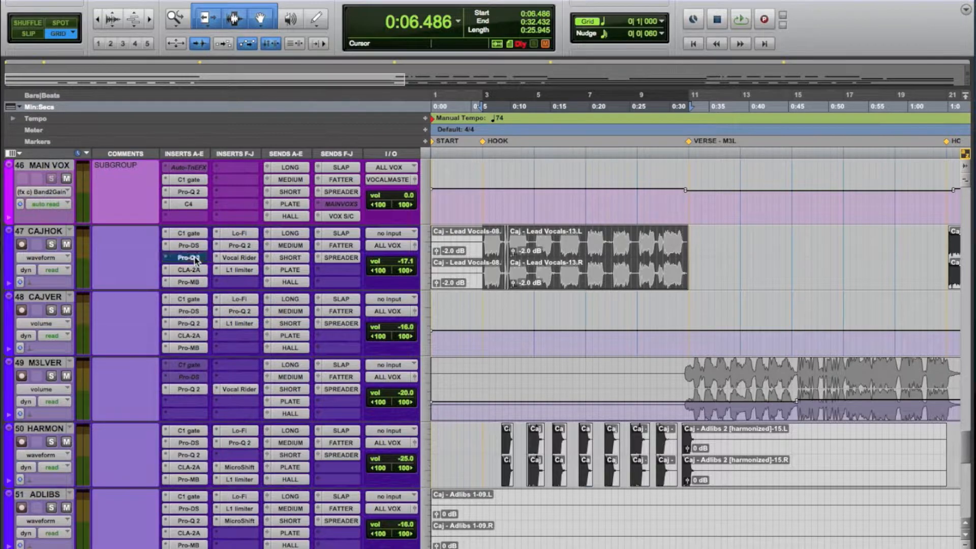
pyautogui.click(195, 286)
pyautogui.click(254, 246)
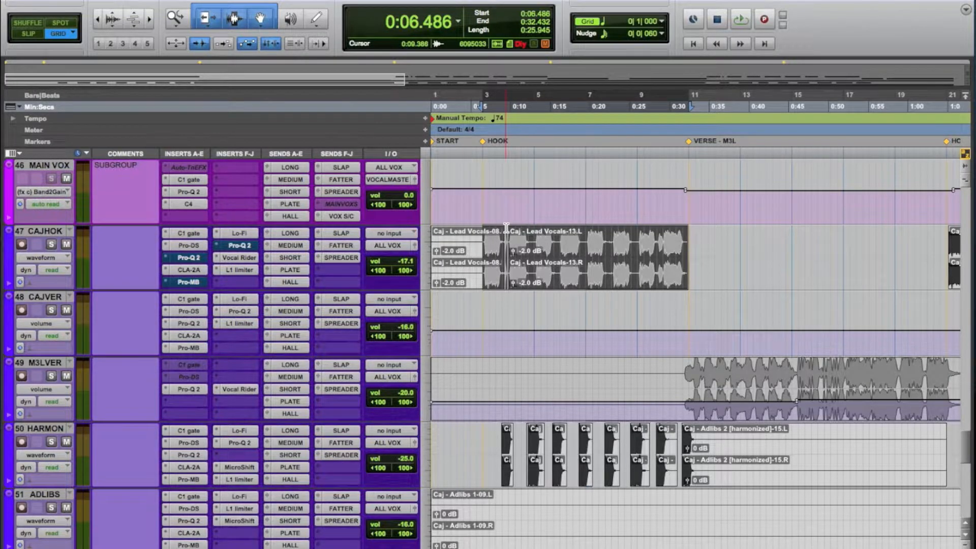
pyautogui.press('space')
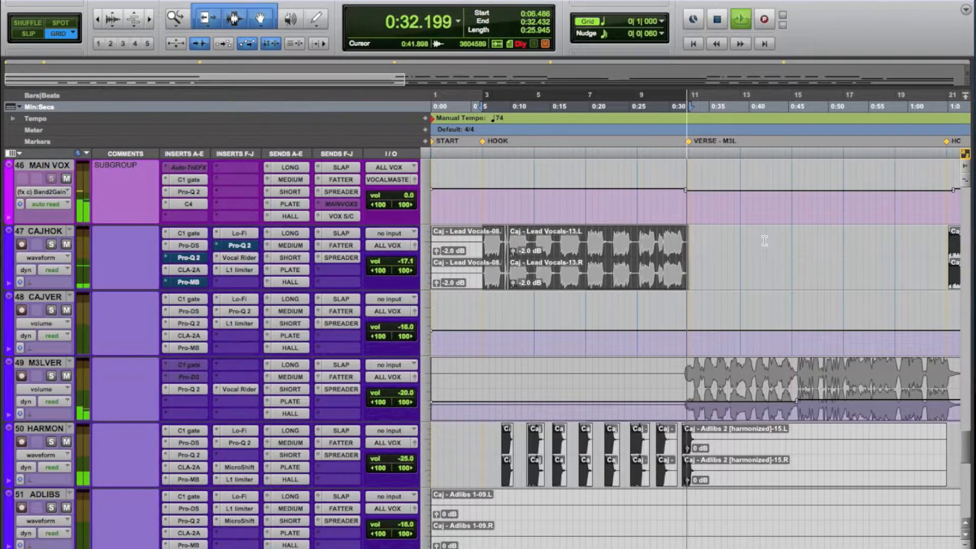
pyautogui.press('space')
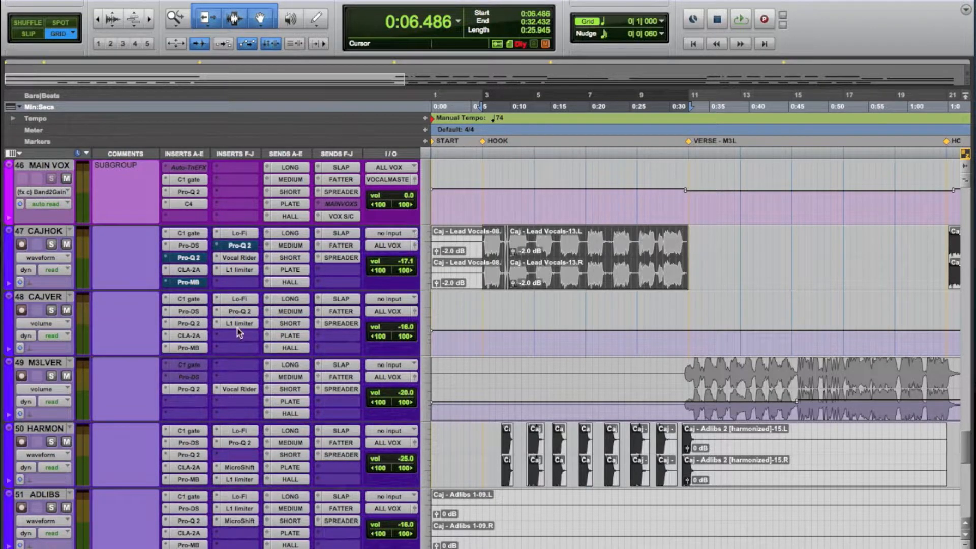
# - Re-enable the Pro-Q 2 in the A-E inserts of the CAJHOK track and open its settings
pyautogui.click(184, 257)
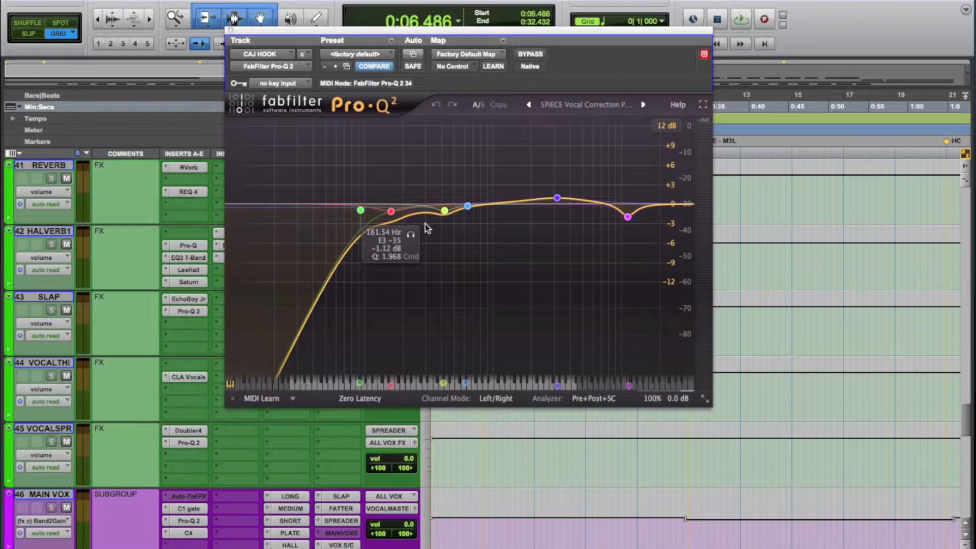
pyautogui.moveTo(604, 203); pyautogui.dragTo(397, 213)
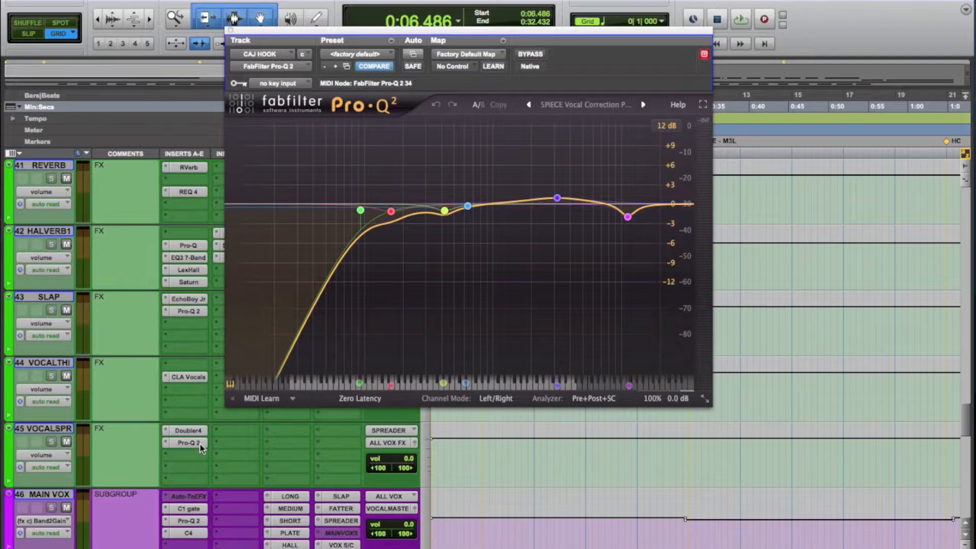
pyautogui.scroll(-3, 196, 463)
pyautogui.scroll(-2, 197, 463)
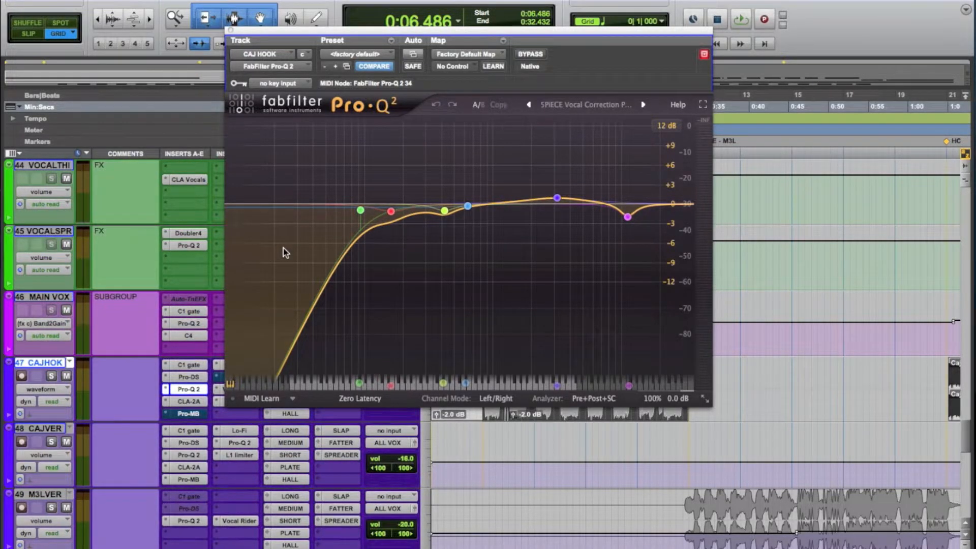
# - Solo the CAJHOK track and audition the Pro-Q 2's low-cut band at 93.341 Hz on its own
pyautogui.moveTo(370, 216)
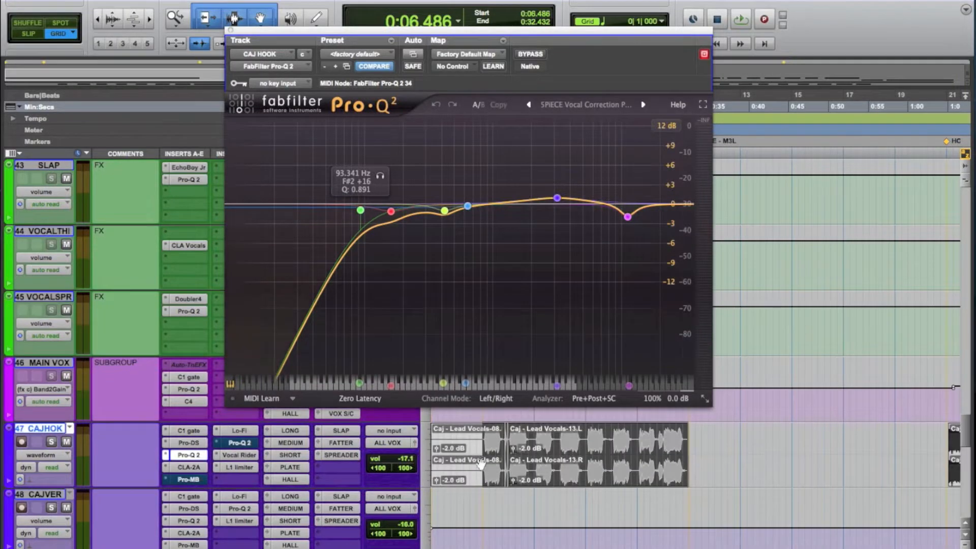
pyautogui.scroll(3, 482, 463)
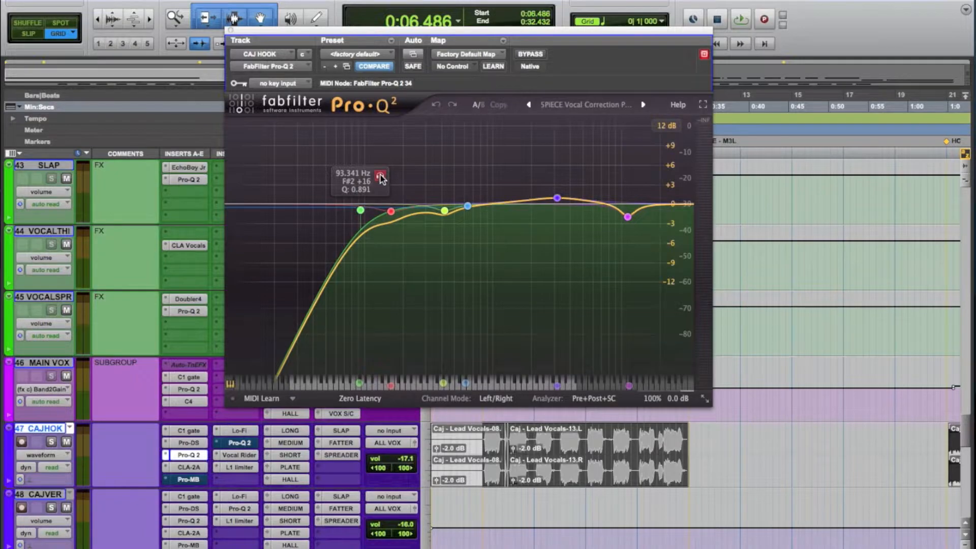
pyautogui.click(51, 442)
pyautogui.click(380, 176)
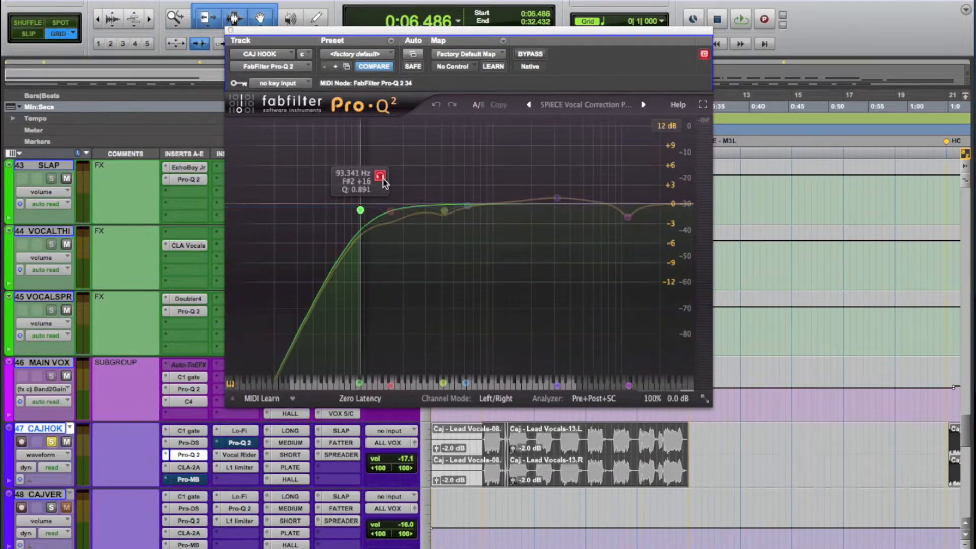
pyautogui.press('space')
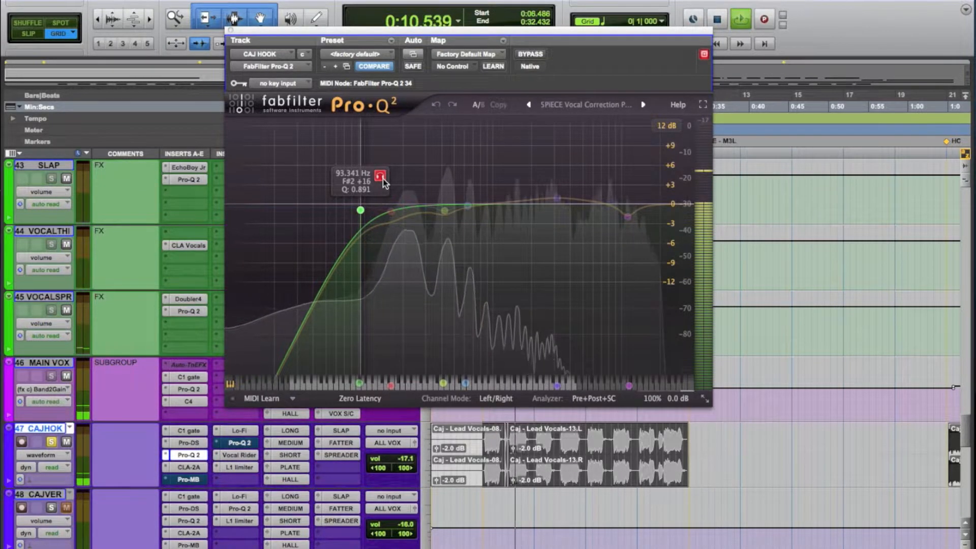
pyautogui.click(381, 176)
pyautogui.press('space')
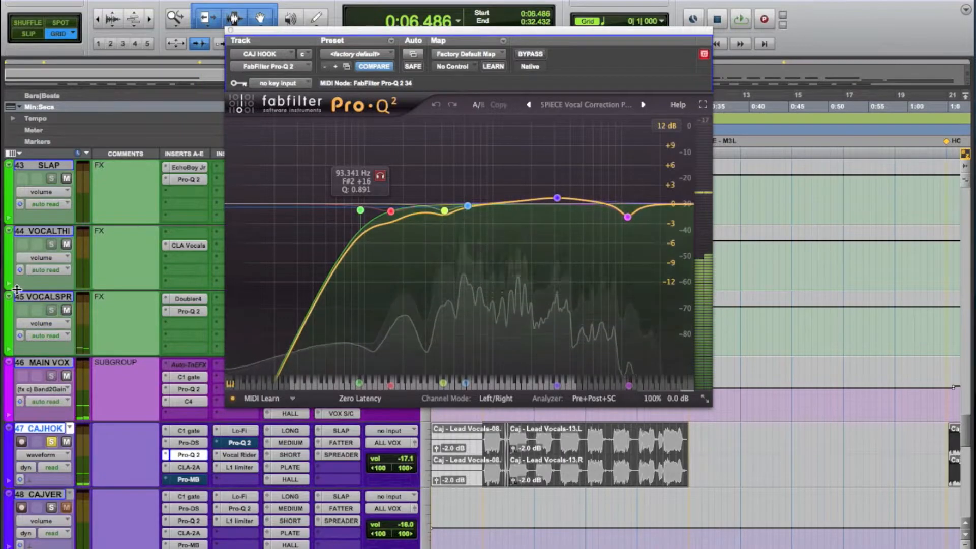
# - Compare the hook during playback with the 93.341 Hz low-cut band bypassed and re-enabled
pyautogui.keyDown('alt'); pyautogui.click(361, 210); pyautogui.keyUp('alt')
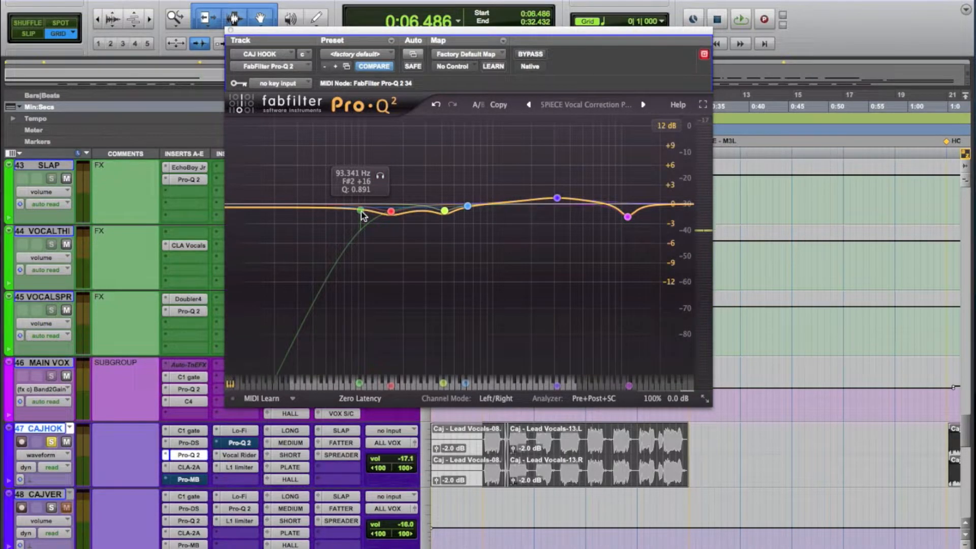
pyautogui.press('space')
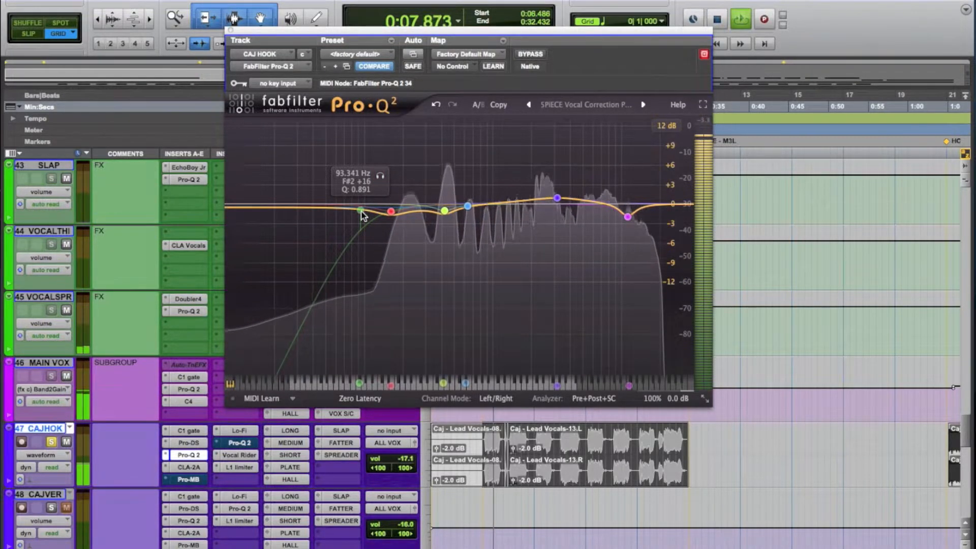
pyautogui.keyDown('alt'); pyautogui.click(361, 210); pyautogui.keyUp('alt')
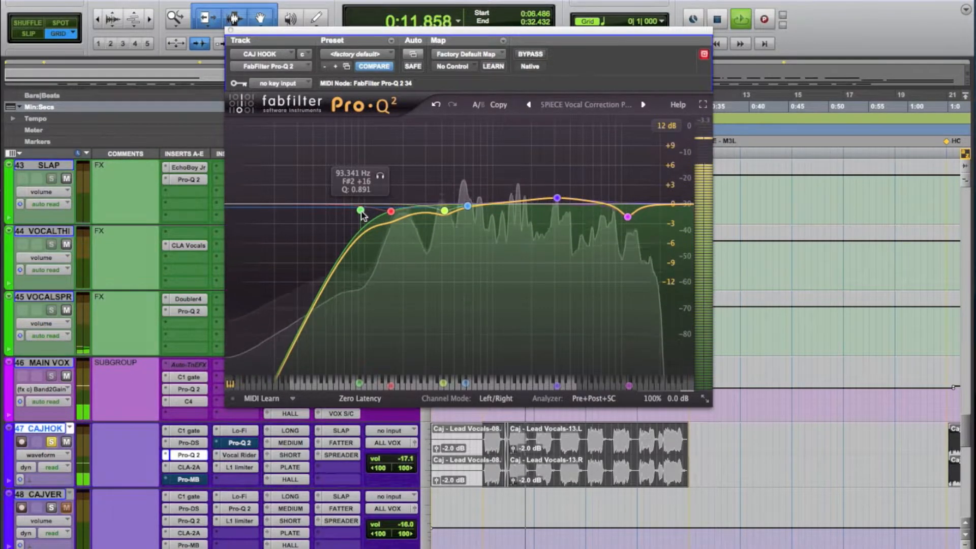
pyautogui.press('space')
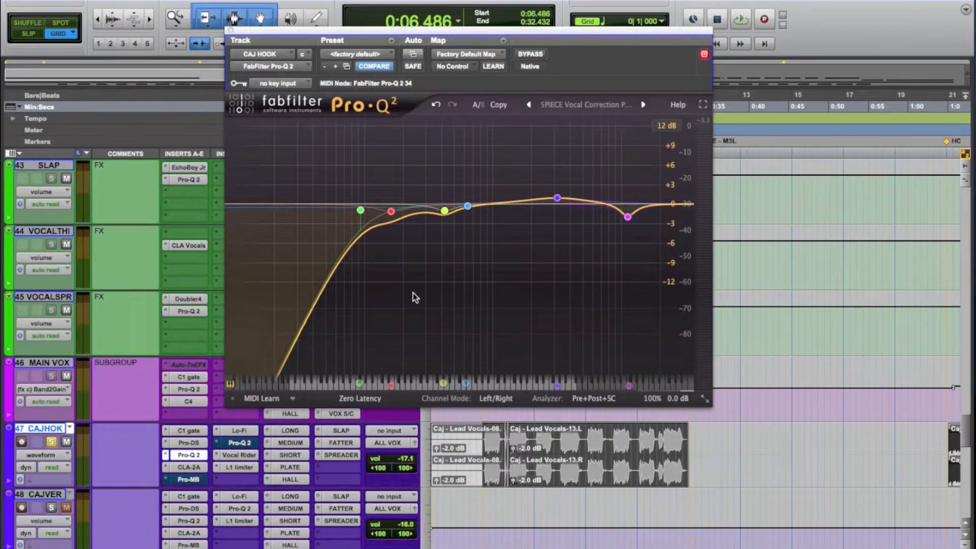
# - Audition the 161.54 Hz cut band of the Pro-Q 2 on its own
pyautogui.click(410, 234)
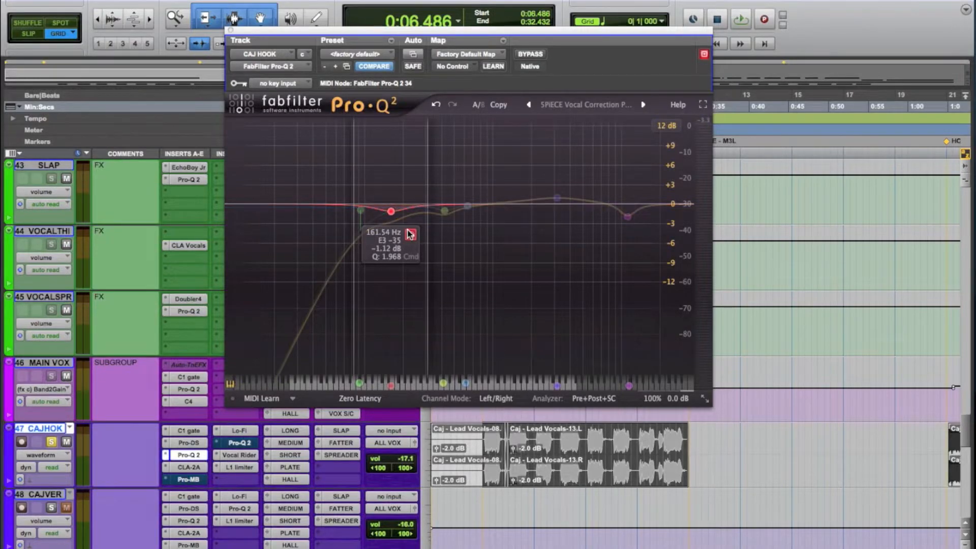
pyautogui.press('space')
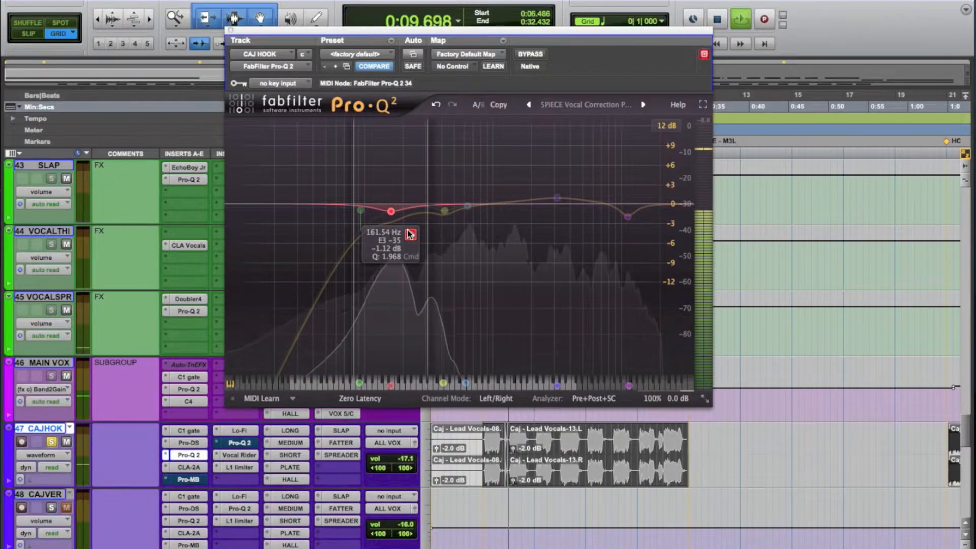
pyautogui.click(410, 235)
pyautogui.press('space')
# - Audition the 421.81 Hz cut band of the Pro-Q 2 on its own
pyautogui.moveTo(449, 199)
pyautogui.click(463, 236)
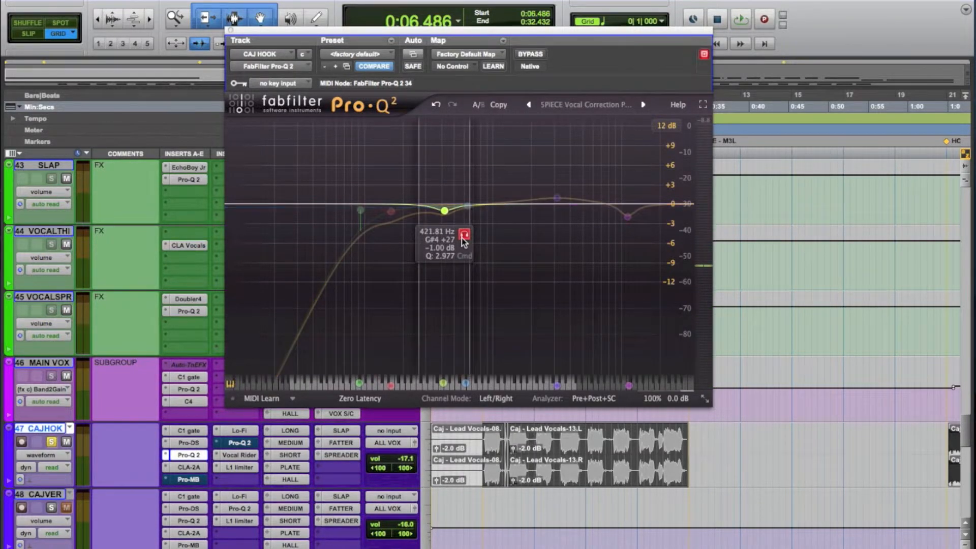
pyautogui.press('space')
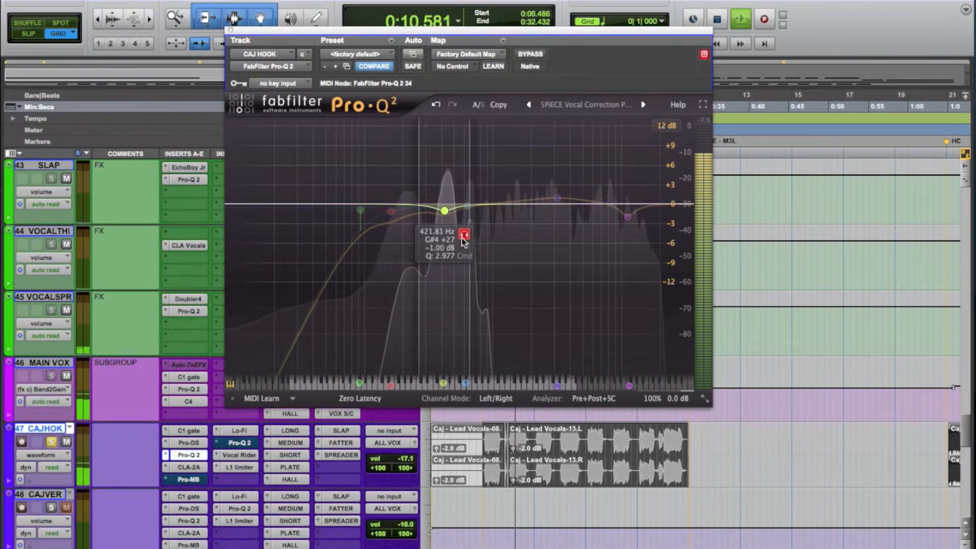
pyautogui.press('space')
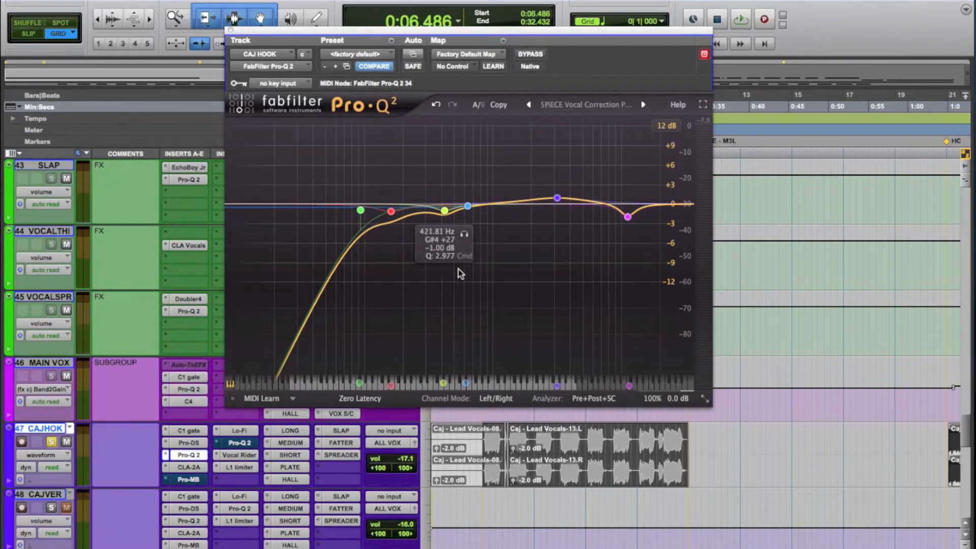
# - Compare the hook with the low-cut, 161.54 Hz and 421.81 Hz bands bypassed and active, leaving all three enabled
pyautogui.press('space')
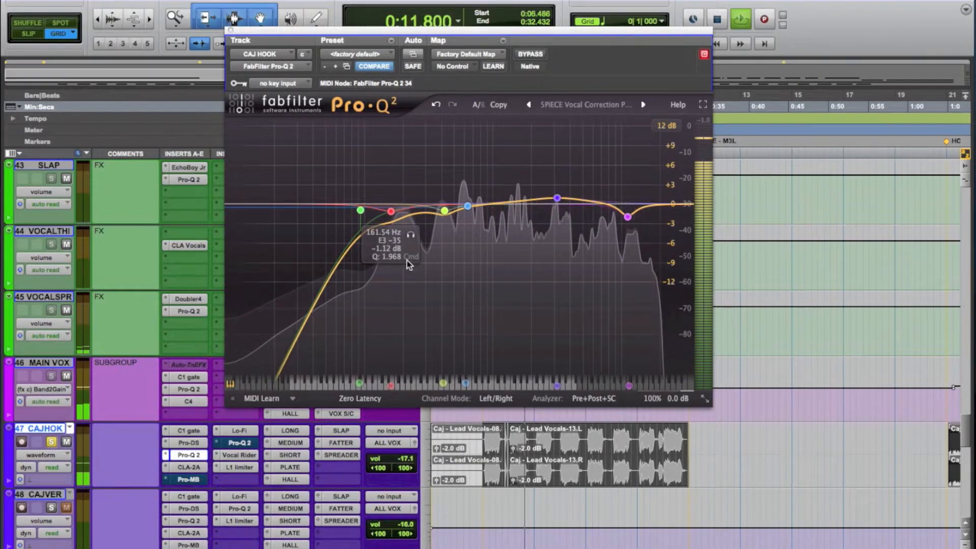
pyautogui.press('space')
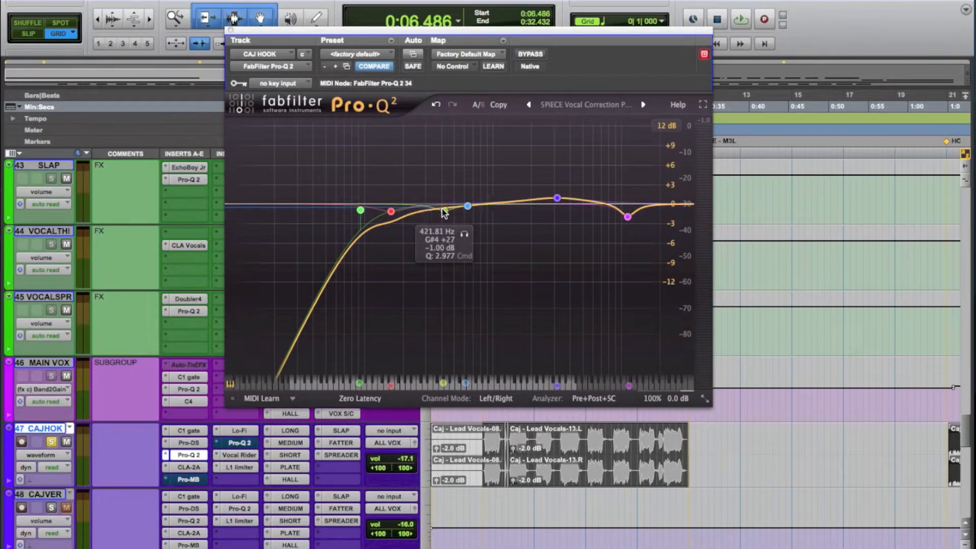
pyautogui.doubleClick(360, 211)
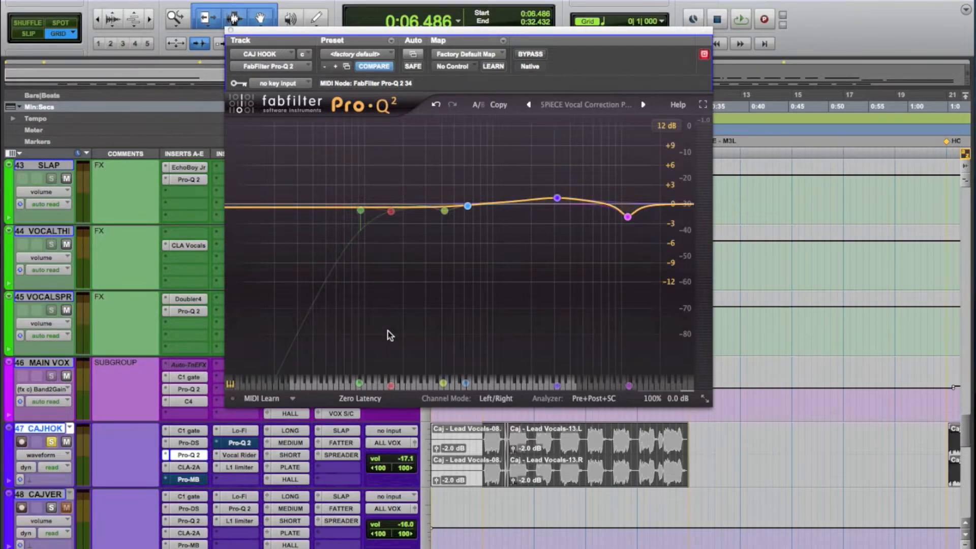
pyautogui.press('space')
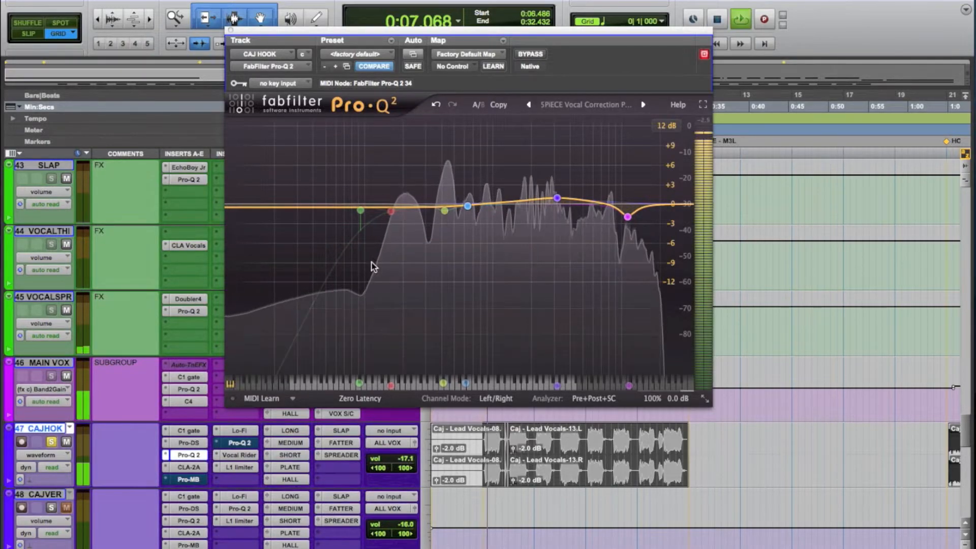
pyautogui.doubleClick(360, 211)
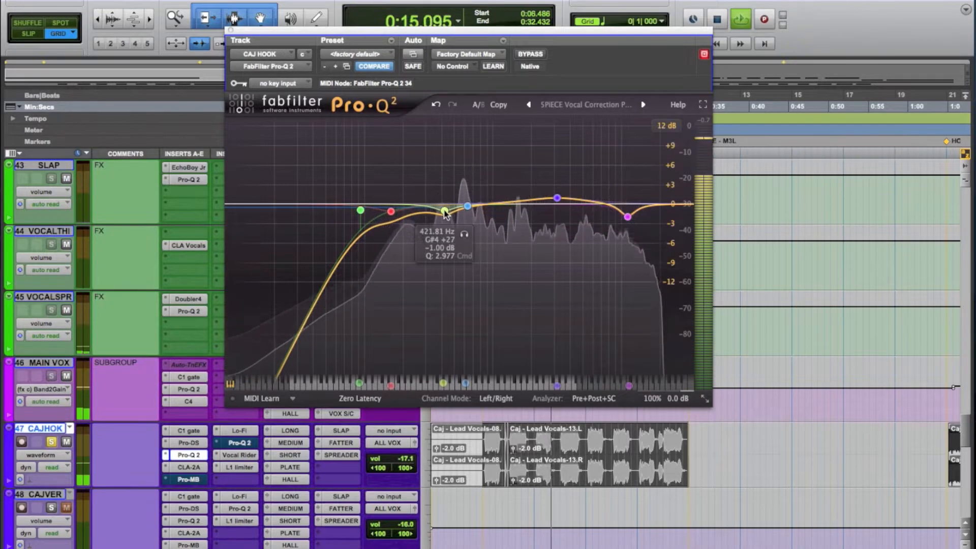
pyautogui.doubleClick(360, 210)
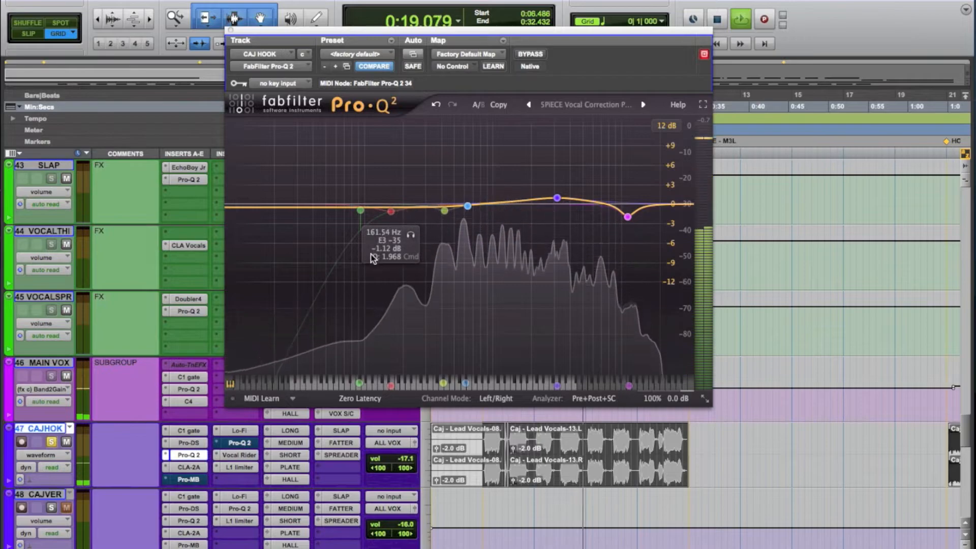
pyautogui.doubleClick(360, 210)
pyautogui.press('space')
pyautogui.keyDown('alt'); pyautogui.click(391, 214); pyautogui.keyUp('alt')
pyautogui.keyDown('alt'); pyautogui.click(444, 212); pyautogui.keyUp('alt')
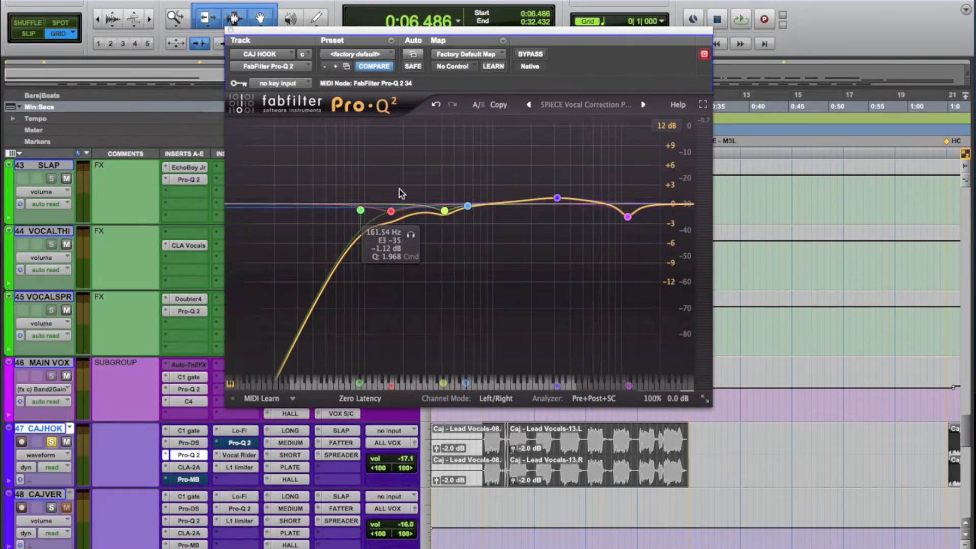
# - Open the active Pro-MB on the CAJHOK track and examine its low band's threshold and range settings
pyautogui.click(190, 480)
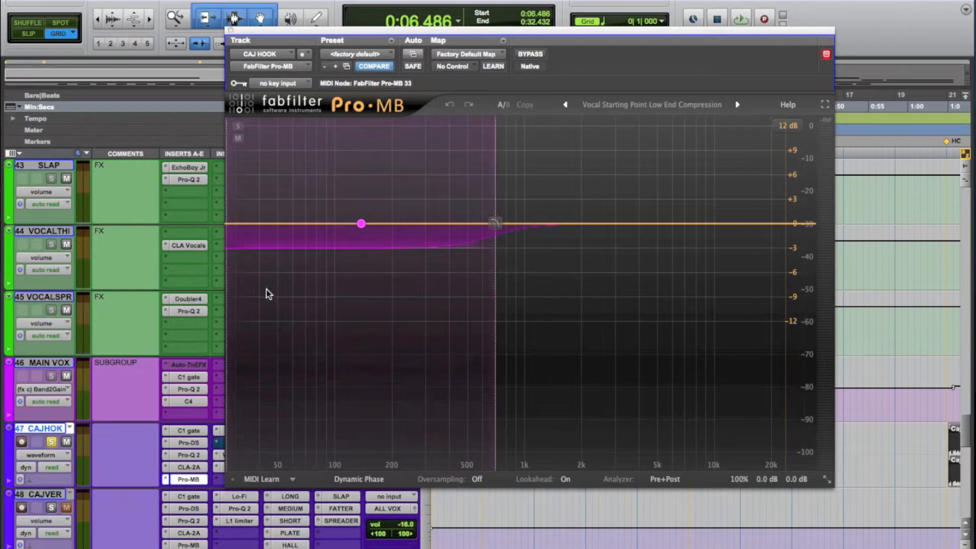
pyautogui.click(361, 224)
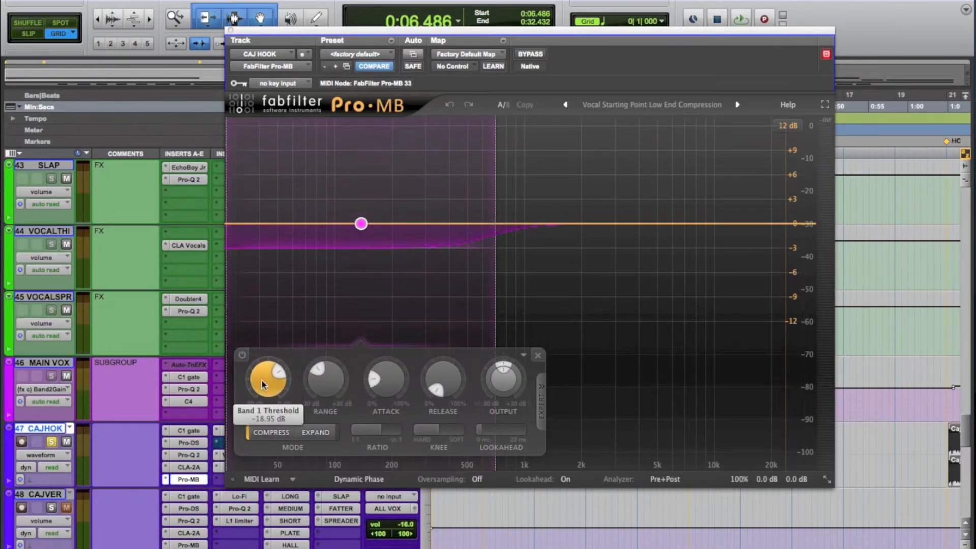
pyautogui.moveTo(272, 376)
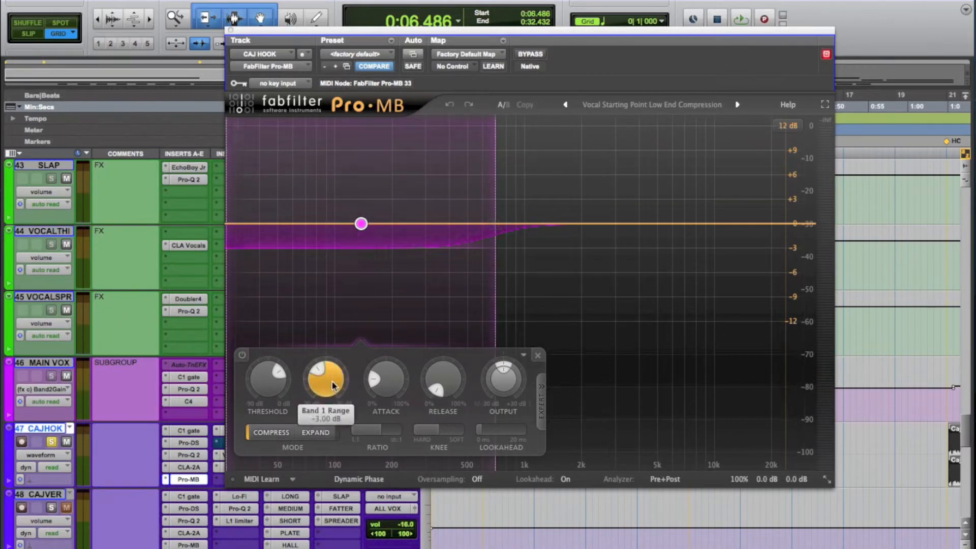
pyautogui.moveTo(333, 386)
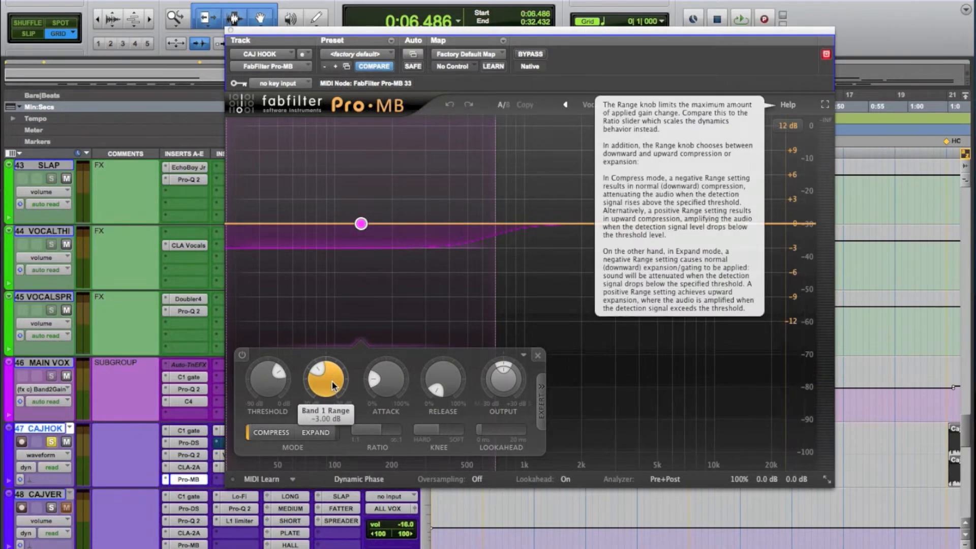
pyautogui.moveTo(356, 254)
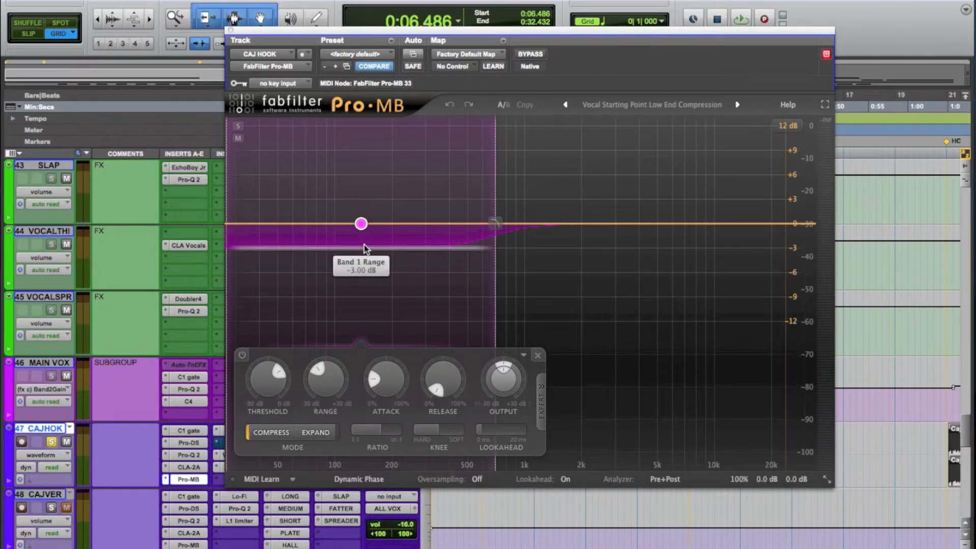
pyautogui.moveTo(361, 224)
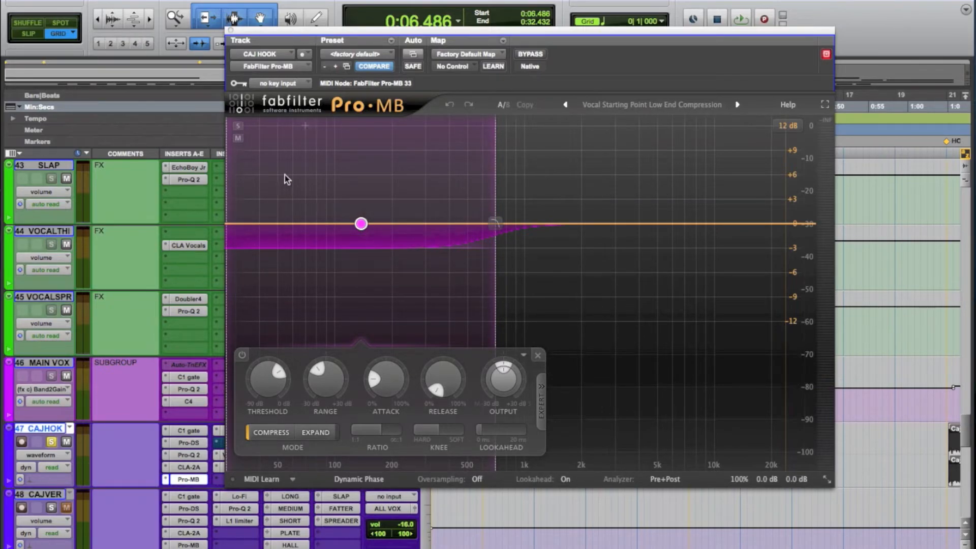
# - Compare the hook during playback with the Pro-MB active, bypassed and re-enabled
pyautogui.press('space')
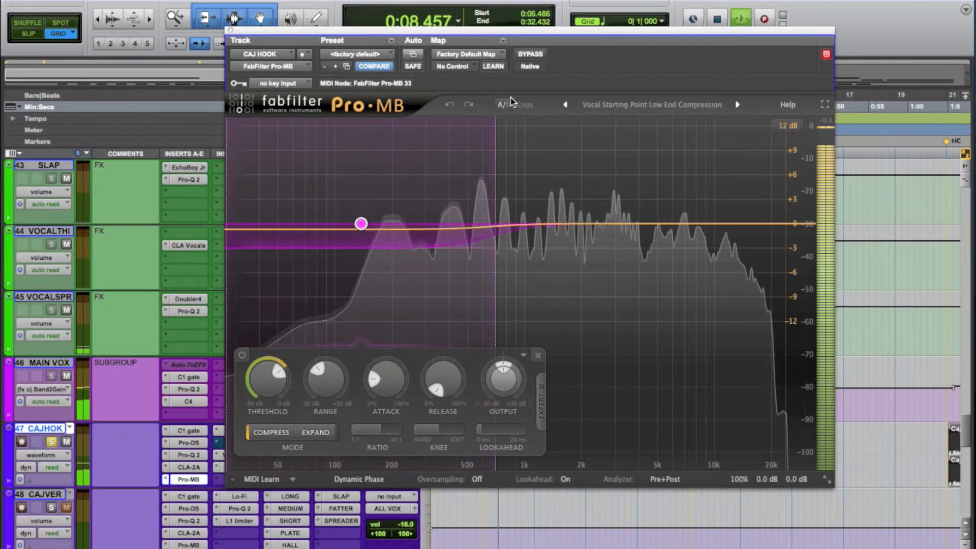
pyautogui.click(531, 55)
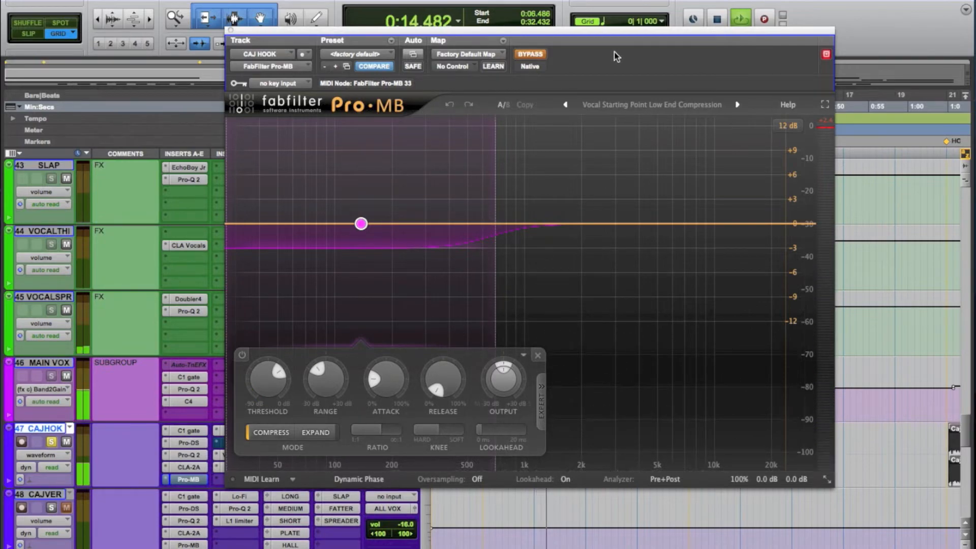
pyautogui.click(527, 53)
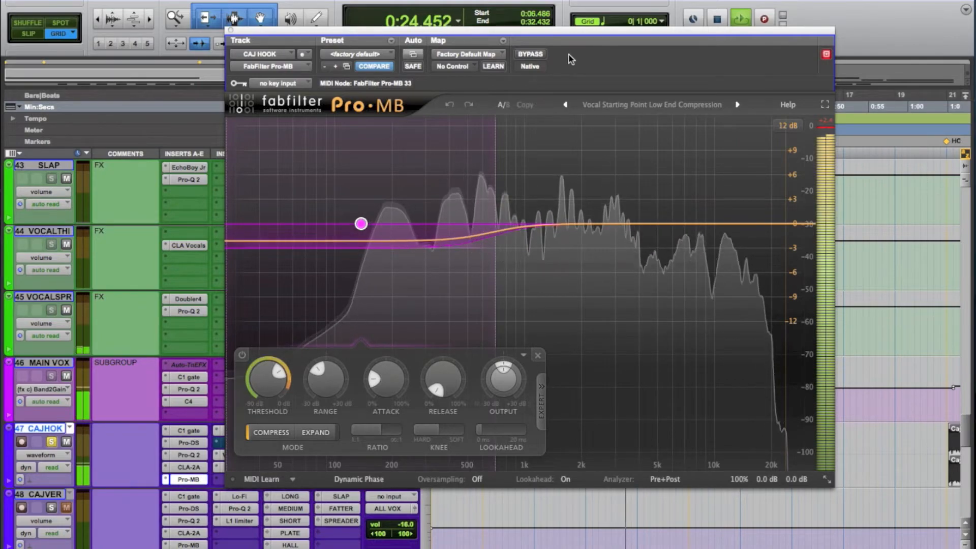
pyautogui.press('space')
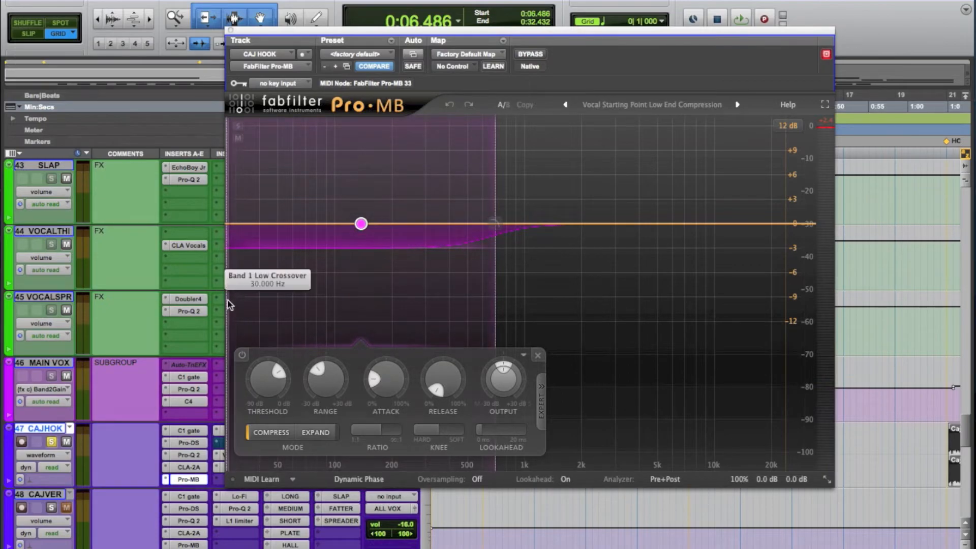
# - Review the Pro-MB low band's crossover range against the low-end cuts of the Pro-Q 2, and close the plug-in window
pyautogui.moveTo(496, 300)
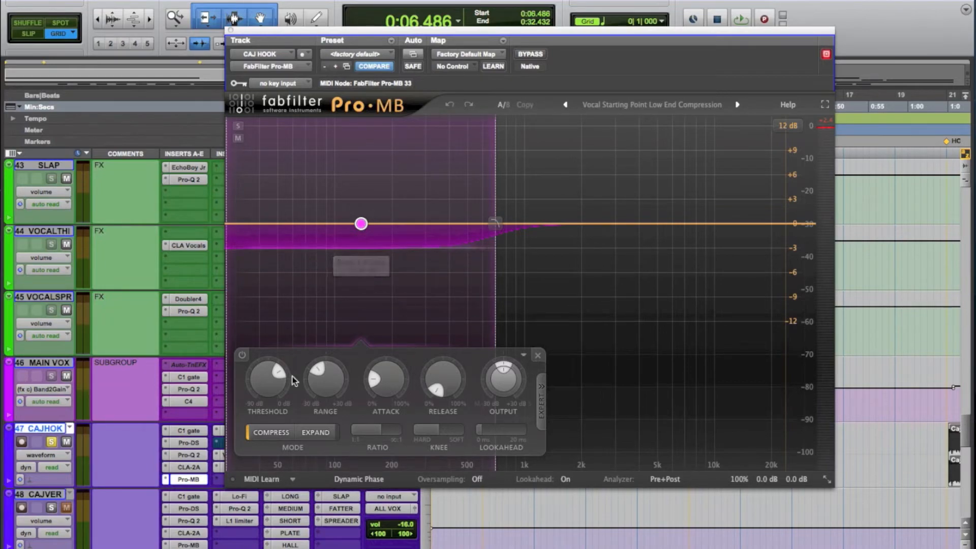
pyautogui.click(188, 480)
pyautogui.click(190, 455)
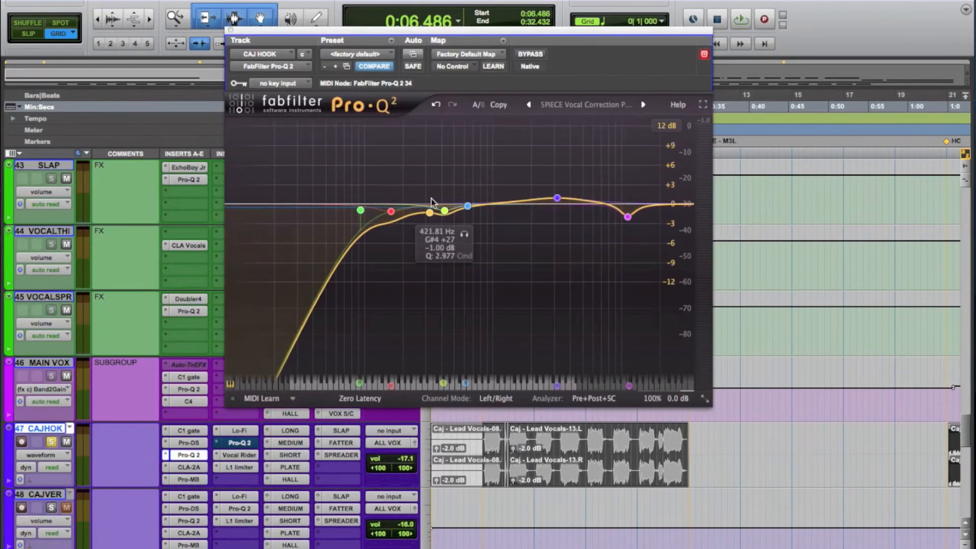
pyautogui.click(188, 480)
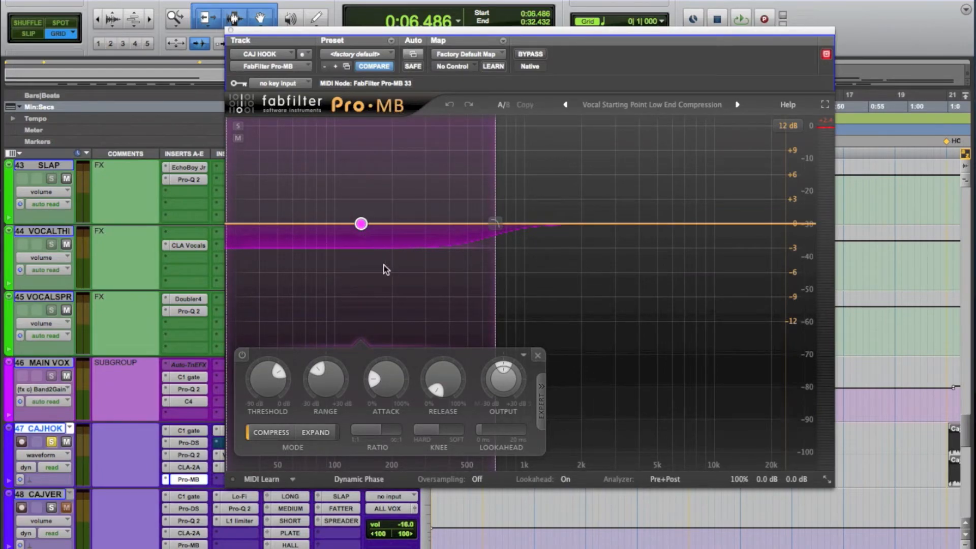
pyautogui.click(184, 480)
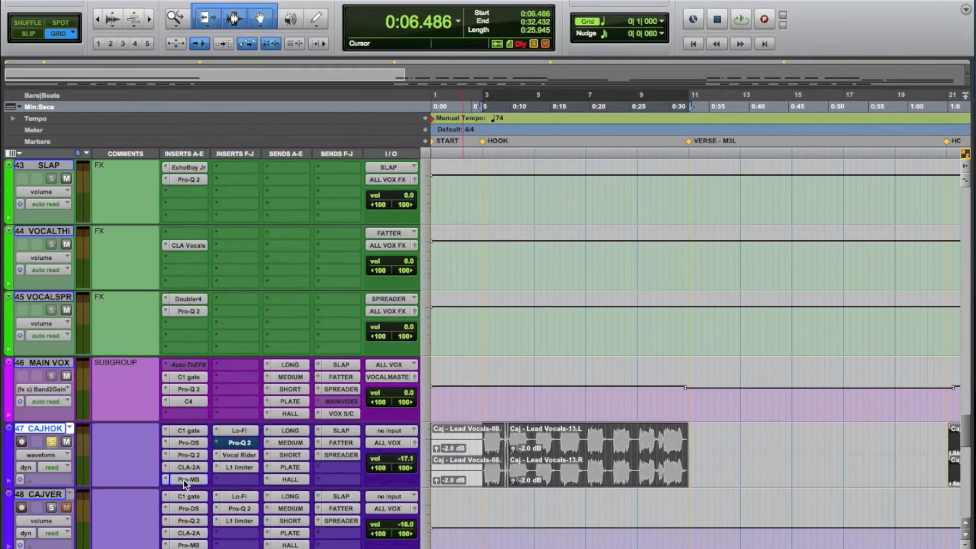
# - Examine the 3169.5 Hz bell boost and the low cuts of the CAJHOK track's first Pro-Q 2, and bring the Pro-MB back up
pyautogui.click(247, 442)
pyautogui.click(247, 444)
pyautogui.click(188, 455)
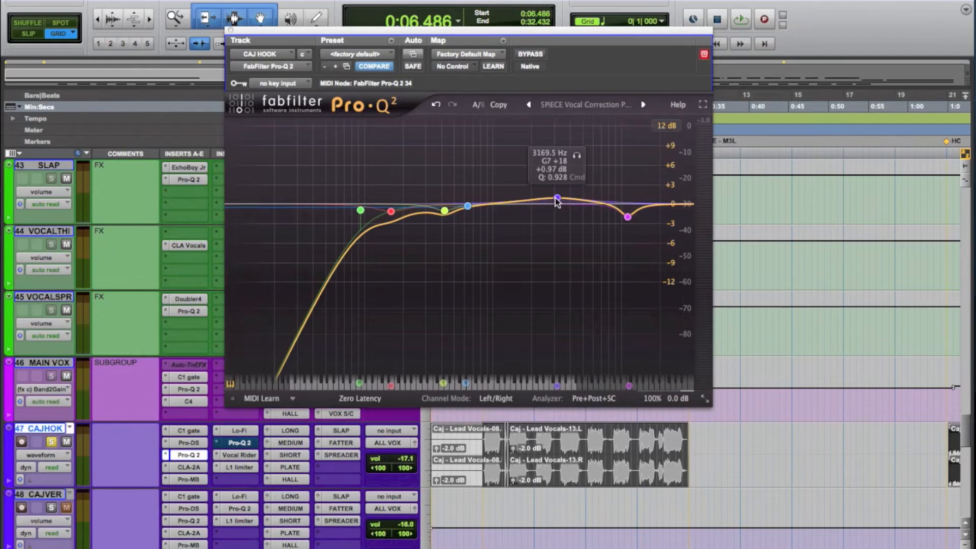
pyautogui.click(557, 198)
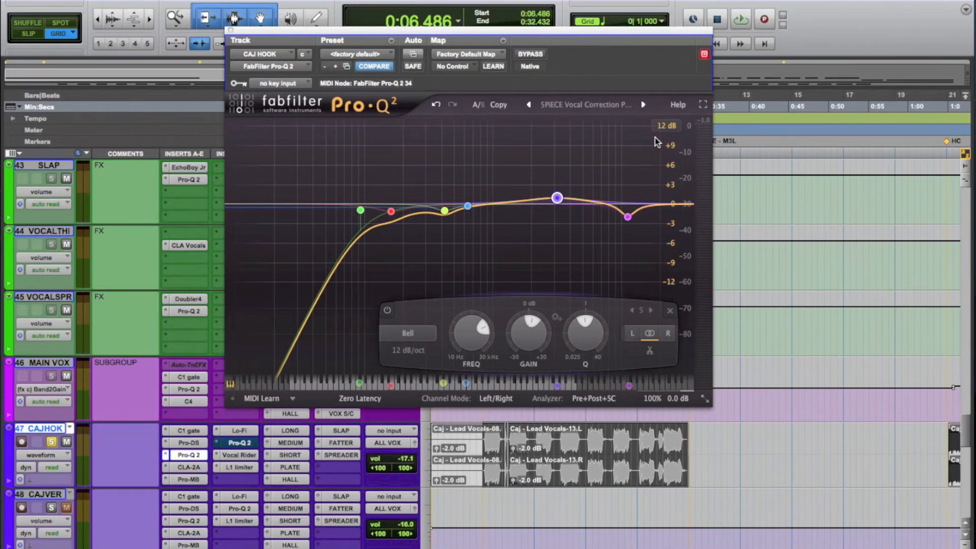
pyautogui.moveTo(546, 219)
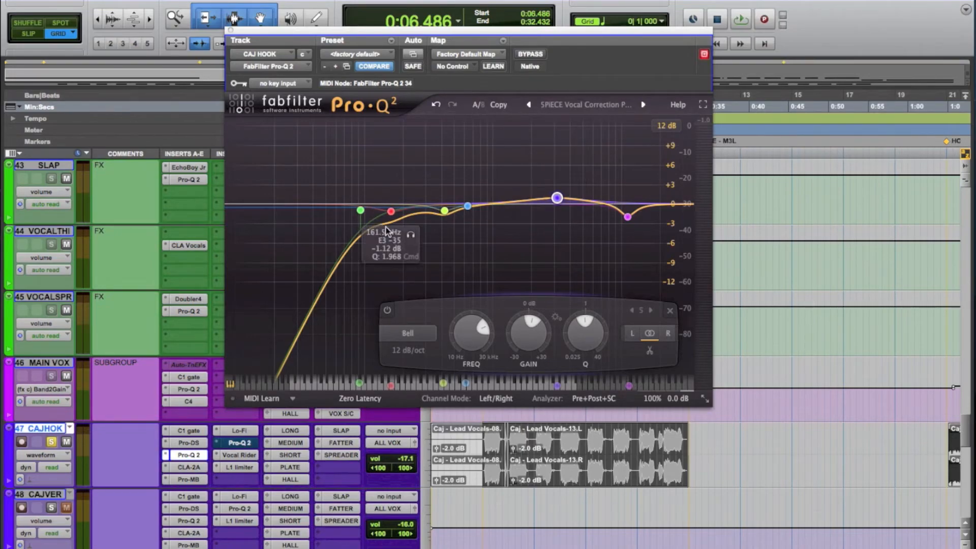
pyautogui.moveTo(457, 203)
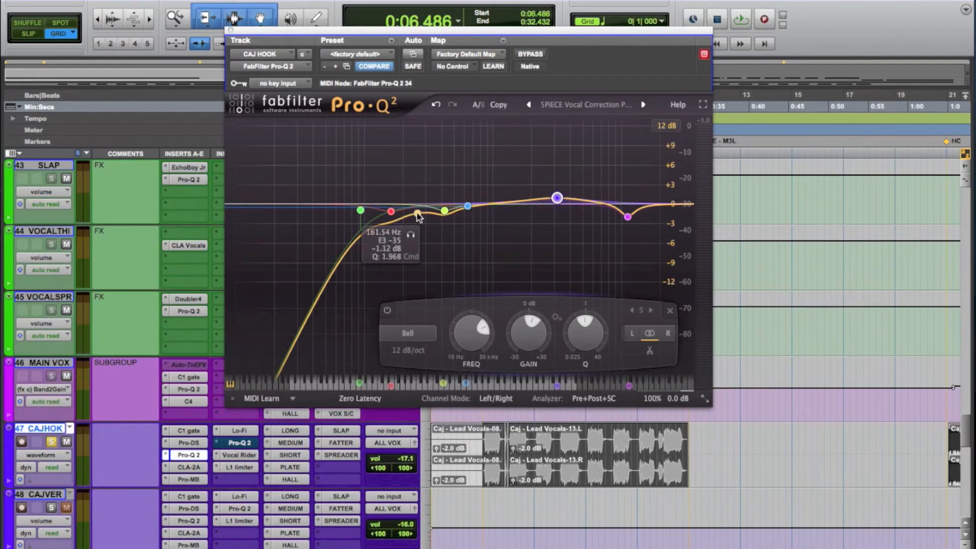
pyautogui.moveTo(557, 200)
pyautogui.click(187, 480)
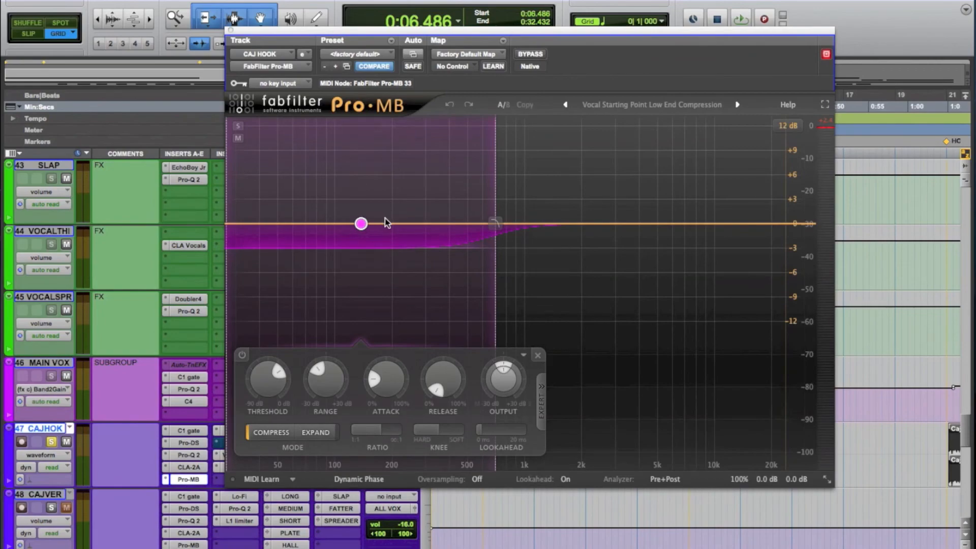